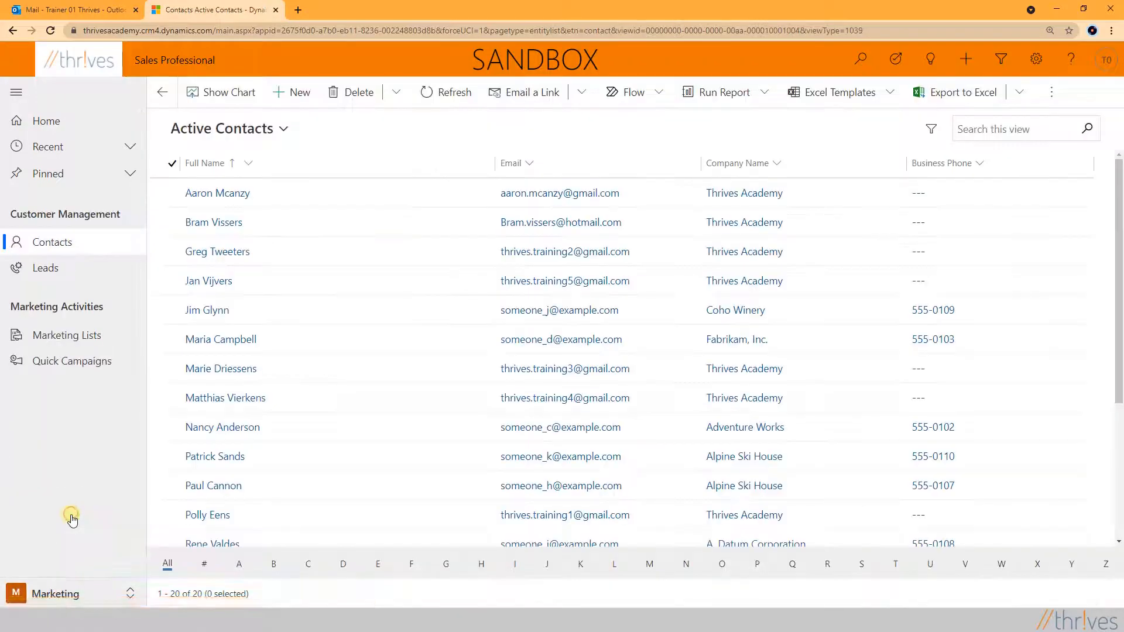
Start a new marketing list with List Type kept as Static
{"action": "left_click", "coordinate": [67, 345]}
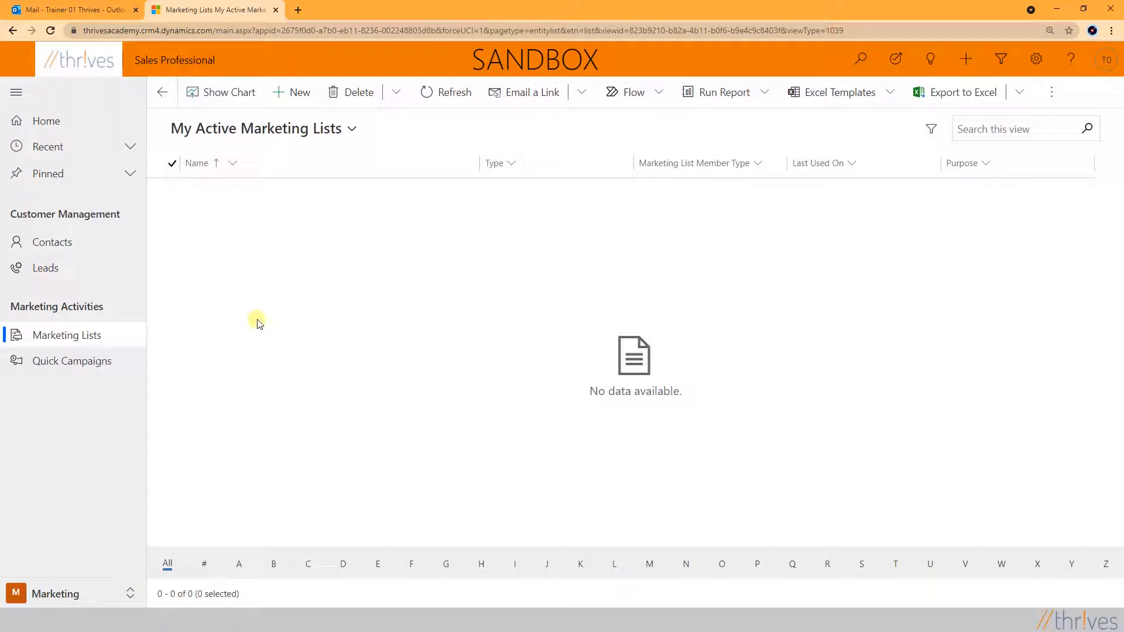
{"action": "left_click", "coordinate": [299, 95]}
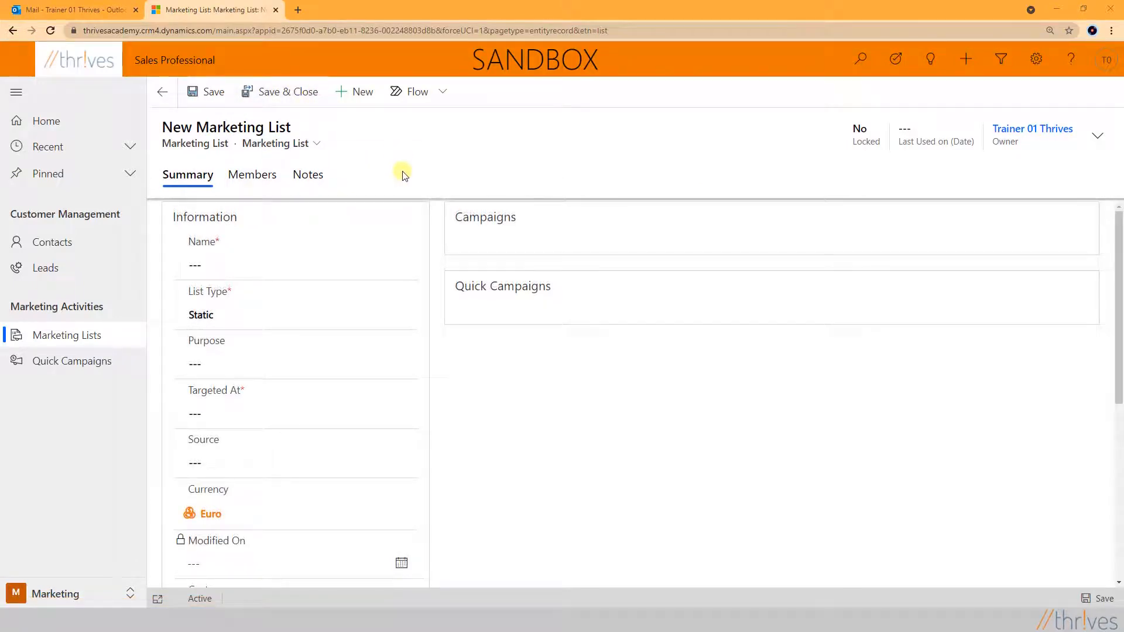
{"action": "left_click", "coordinate": [403, 315]}
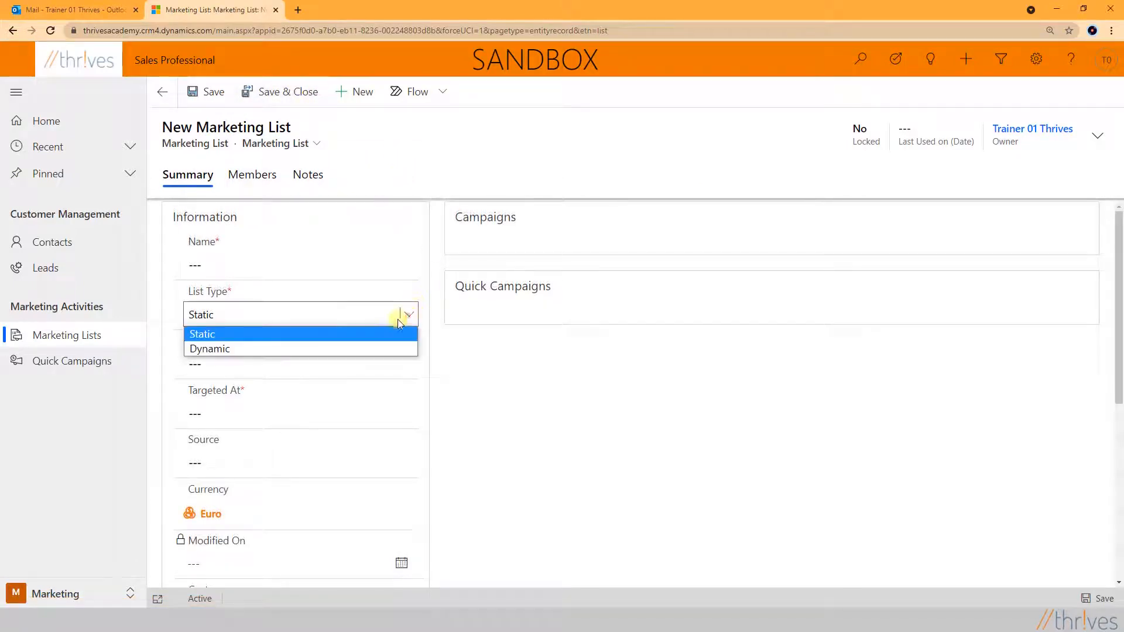
{"action": "left_click", "coordinate": [252, 332]}
Name the list 'Demo Static', set Targeted At to Contact, and save it
{"action": "left_click", "coordinate": [206, 260]}
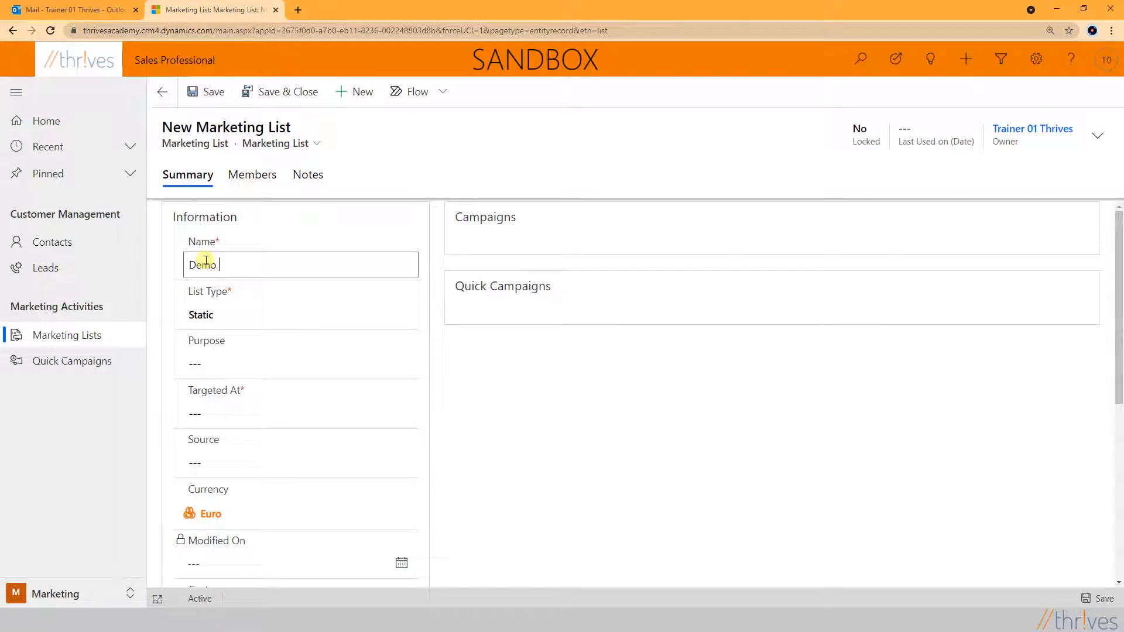
{"action": "type", "text": "Demo Stat"}
{"action": "type", "text": "ic"}
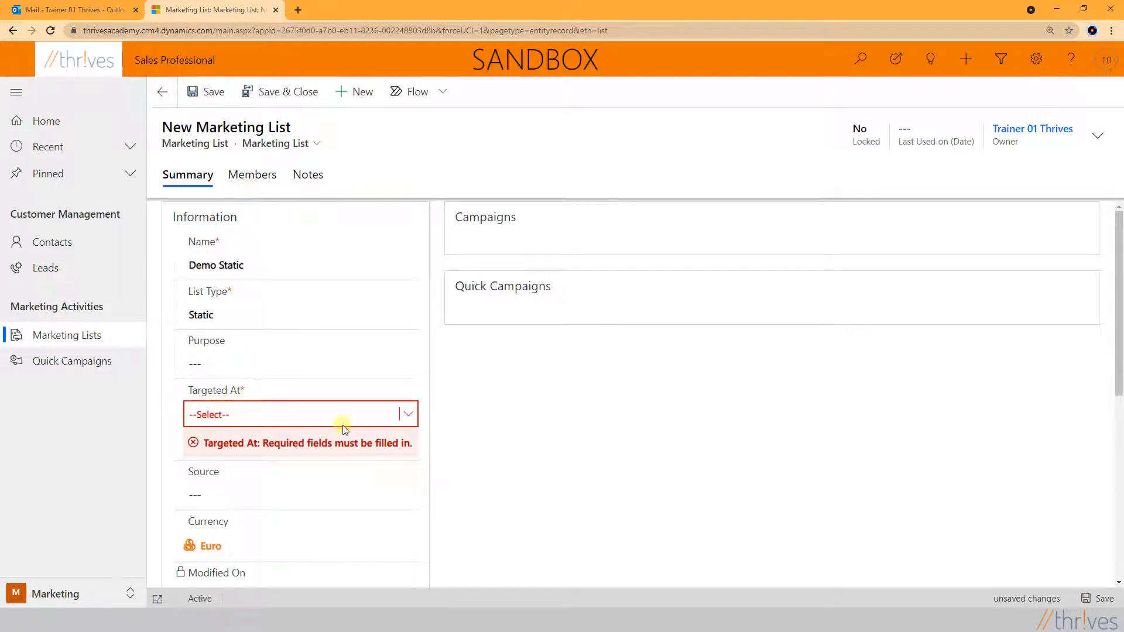
{"action": "left_click", "coordinate": [408, 414]}
{"action": "left_click", "coordinate": [222, 460]}
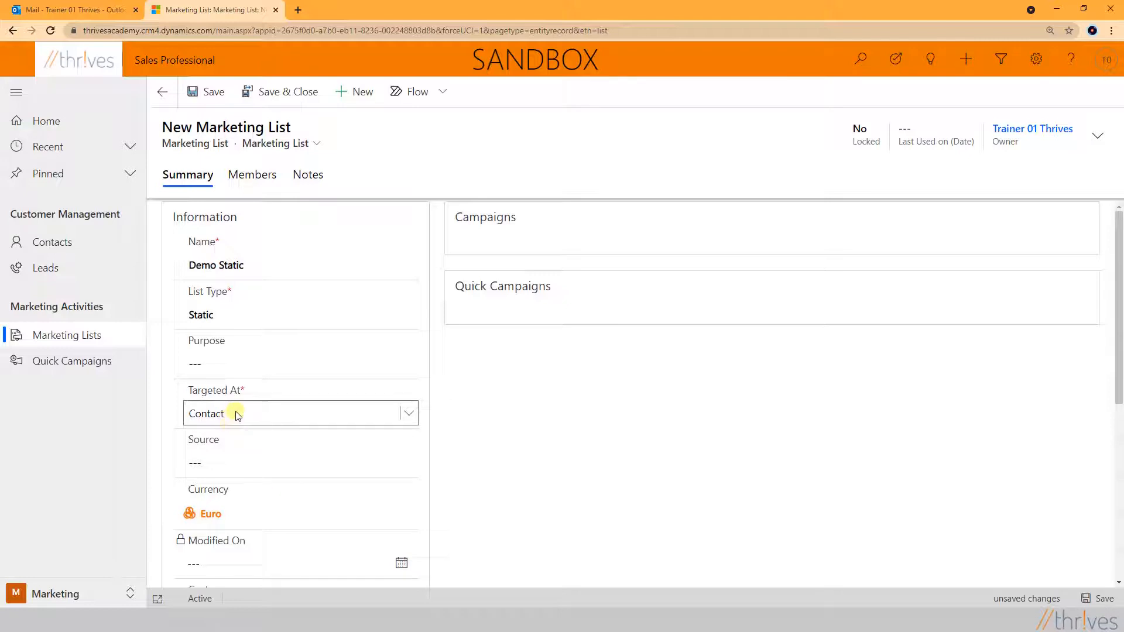
{"action": "left_click", "coordinate": [211, 91]}
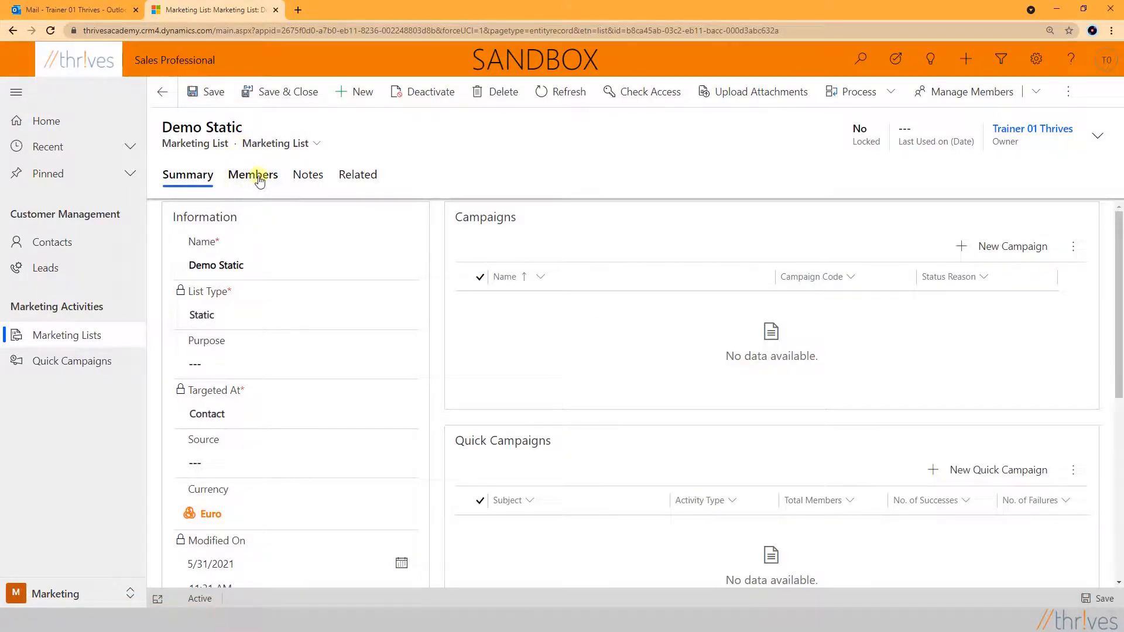
Open the member lookup for Demo Static and show the Active Contacts Thrives Academy view
{"action": "left_click", "coordinate": [255, 177]}
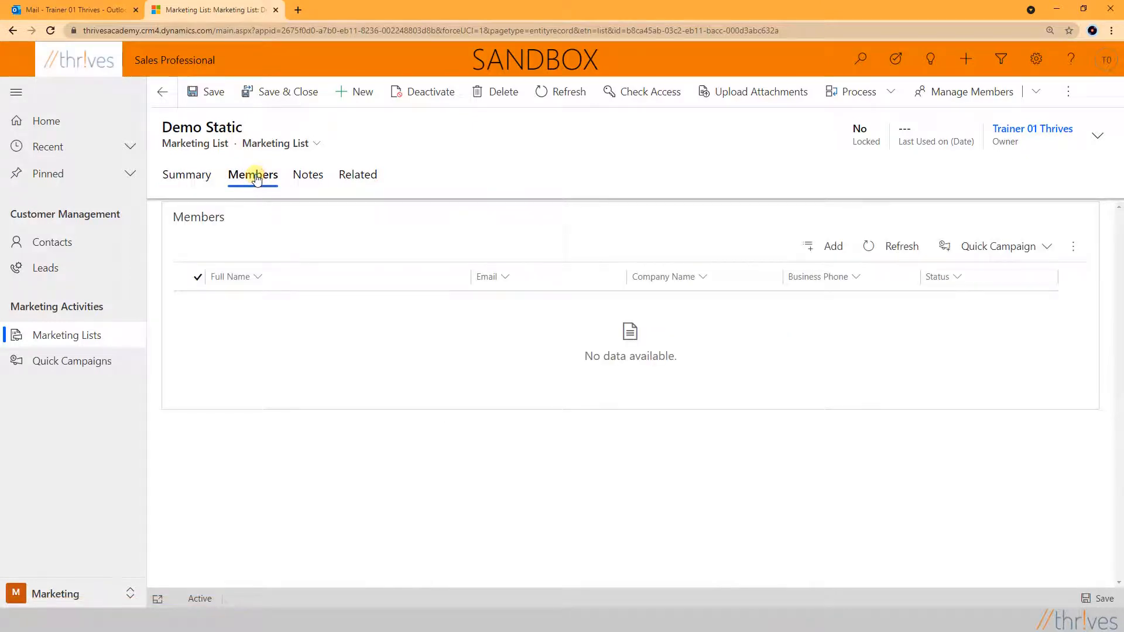
{"action": "left_click", "coordinate": [810, 248]}
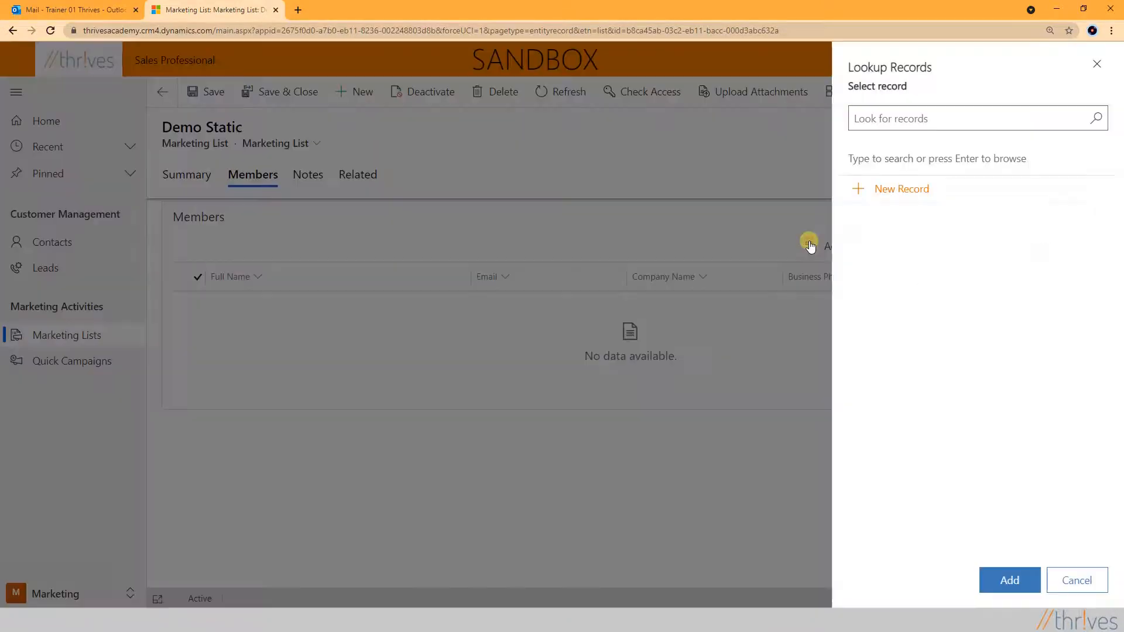
{"action": "left_click", "coordinate": [1097, 64]}
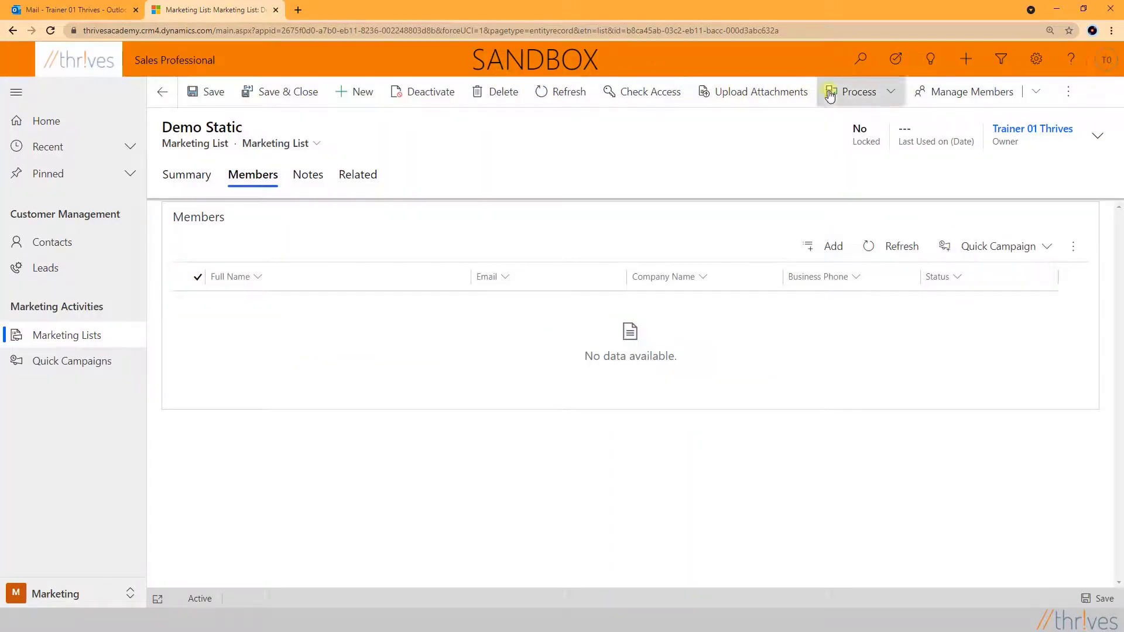
{"action": "left_click", "coordinate": [979, 95]}
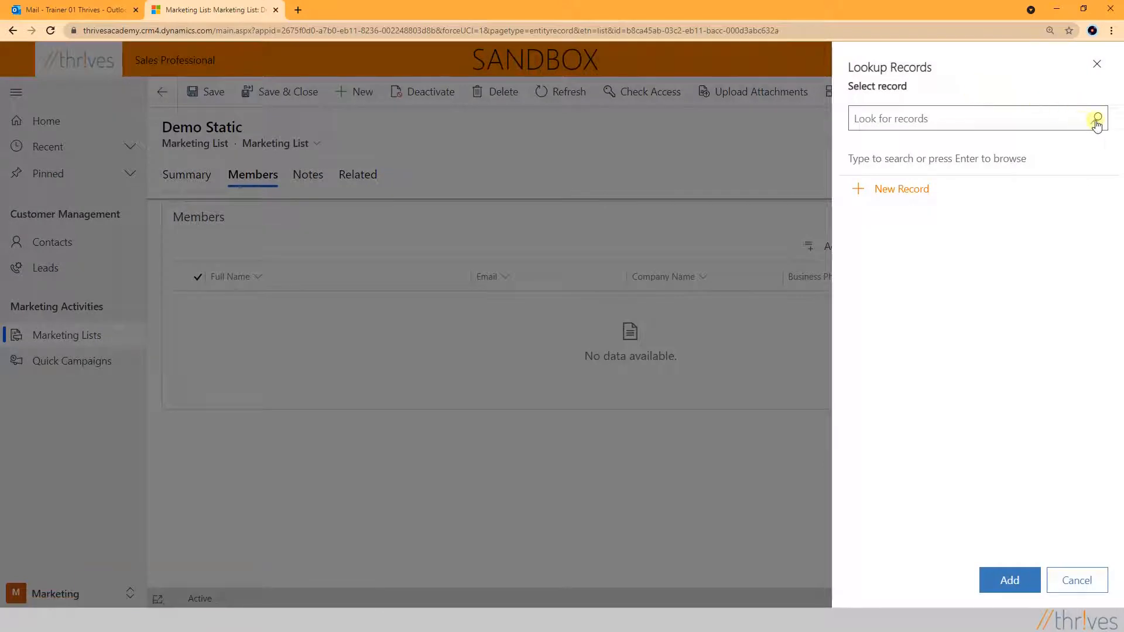
{"action": "left_click", "coordinate": [1097, 120]}
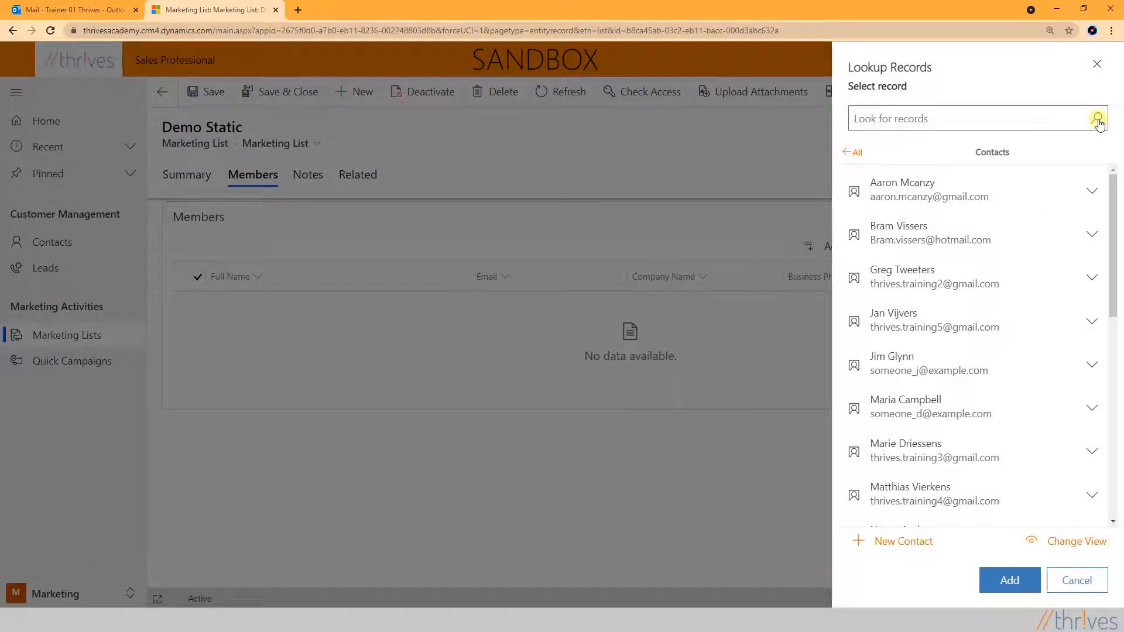
{"action": "left_click", "coordinate": [1084, 545]}
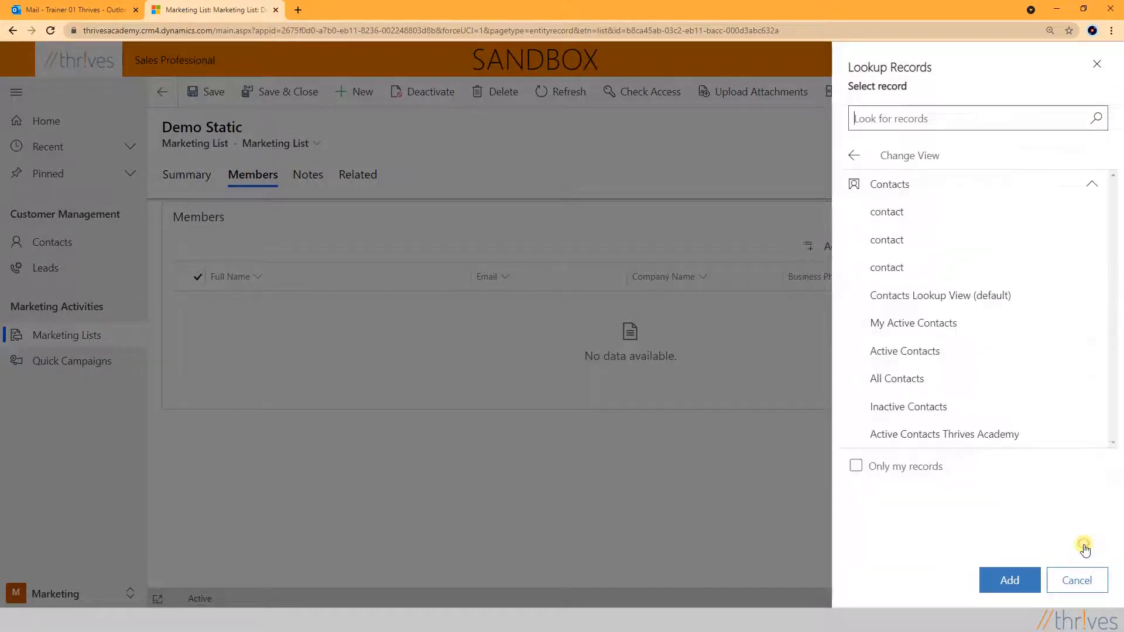
{"action": "left_click", "coordinate": [985, 440]}
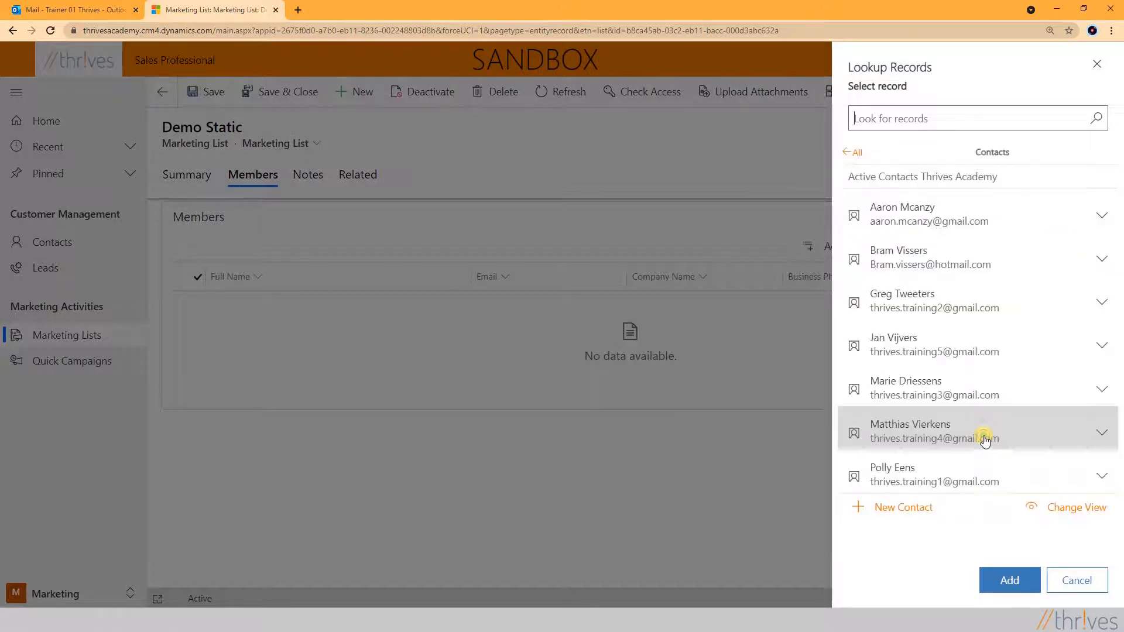
Add all seven Thrives Academy contacts as members, then save and close the list
{"action": "left_click", "coordinate": [906, 220]}
{"action": "left_click", "coordinate": [908, 258]}
{"action": "left_click", "coordinate": [911, 259]}
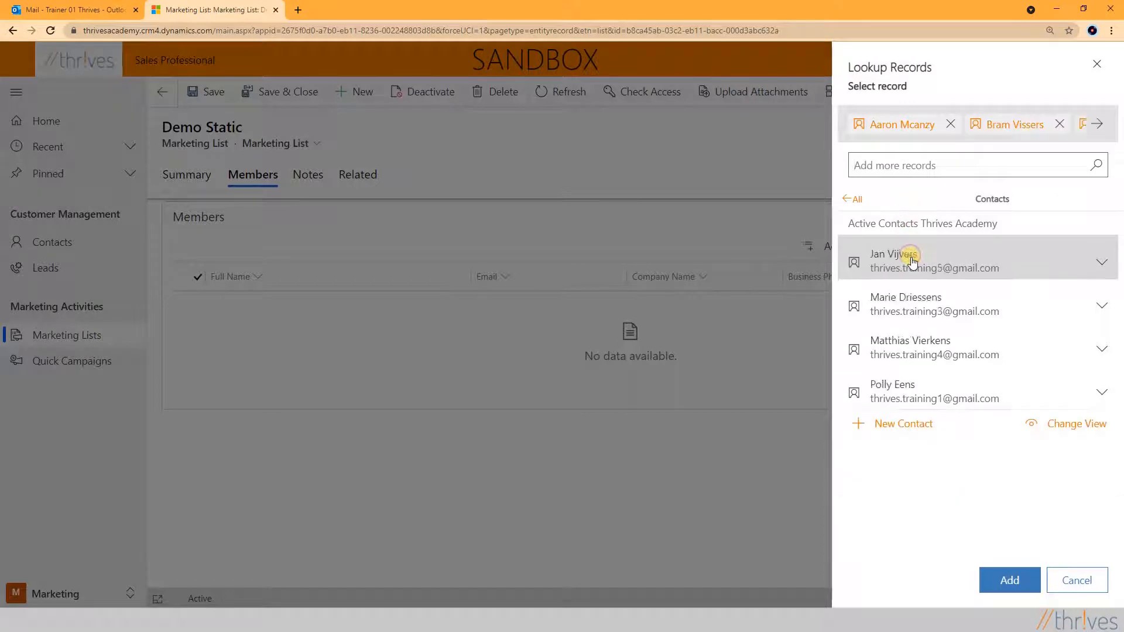
{"action": "left_click", "coordinate": [911, 257]}
{"action": "left_click", "coordinate": [911, 257]}
{"action": "left_click", "coordinate": [911, 257]}
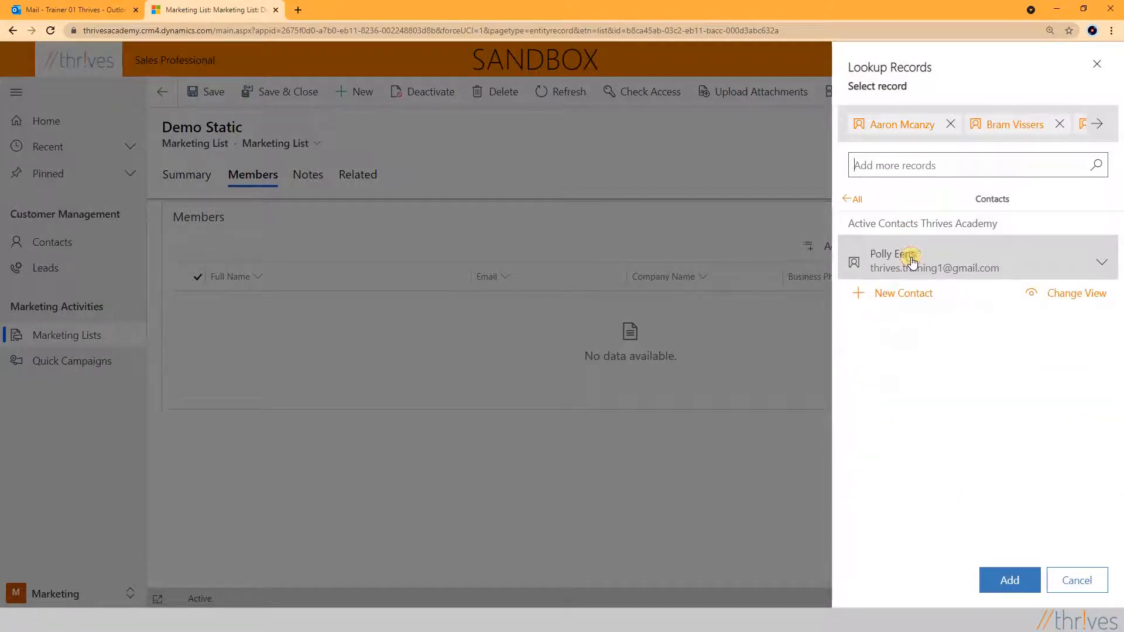
{"action": "left_click", "coordinate": [912, 257]}
{"action": "left_click", "coordinate": [1011, 579]}
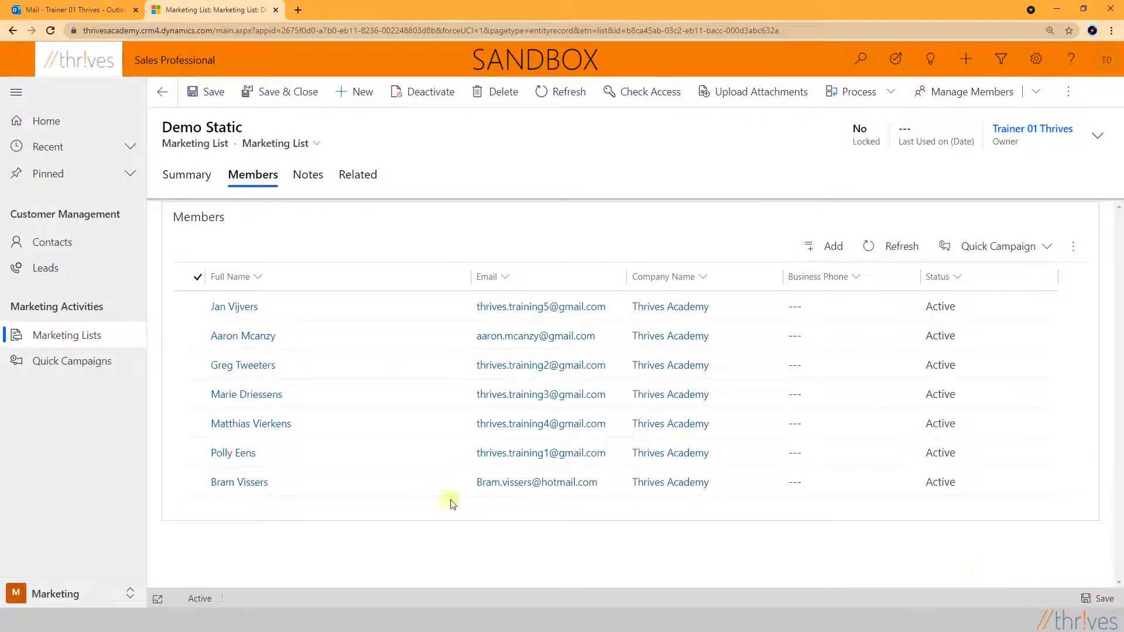
{"action": "left_click", "coordinate": [287, 99]}
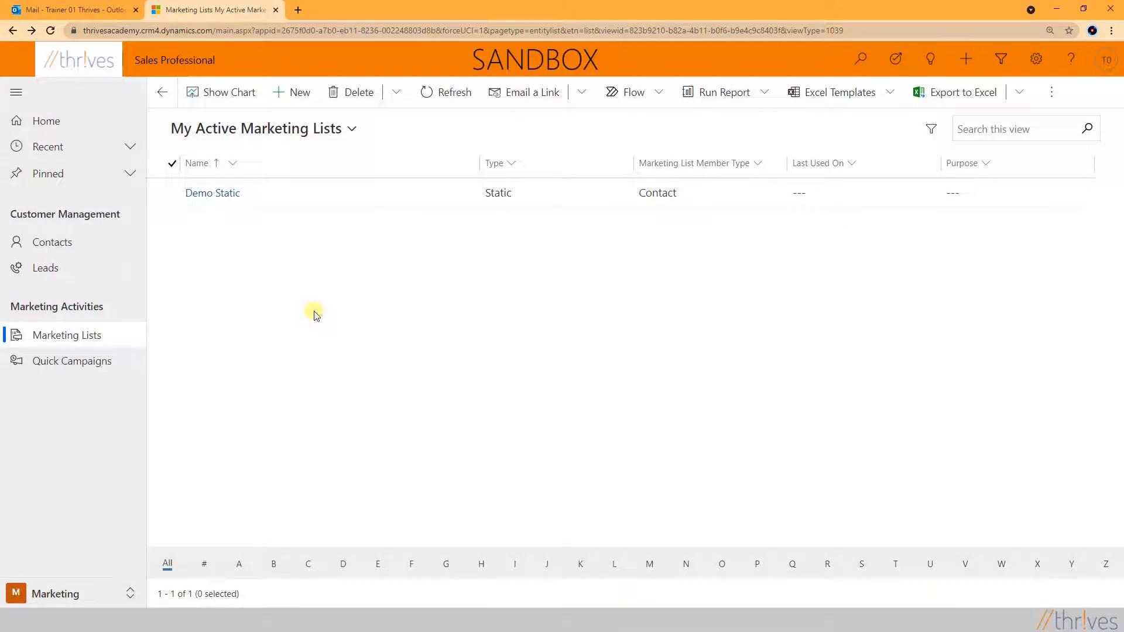
Create a second list named 'Demo Dynamic' with List Type Dynamic, targeted at Contact, and save it
{"action": "left_click", "coordinate": [296, 96]}
{"action": "left_click", "coordinate": [204, 261]}
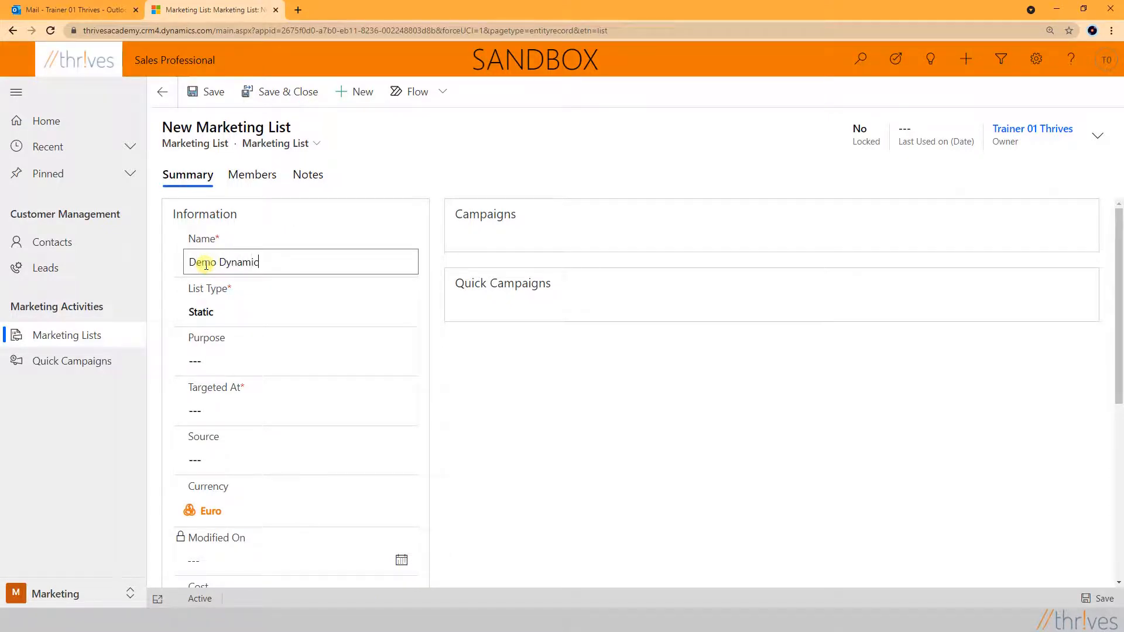
{"action": "left_click", "coordinate": [409, 311]}
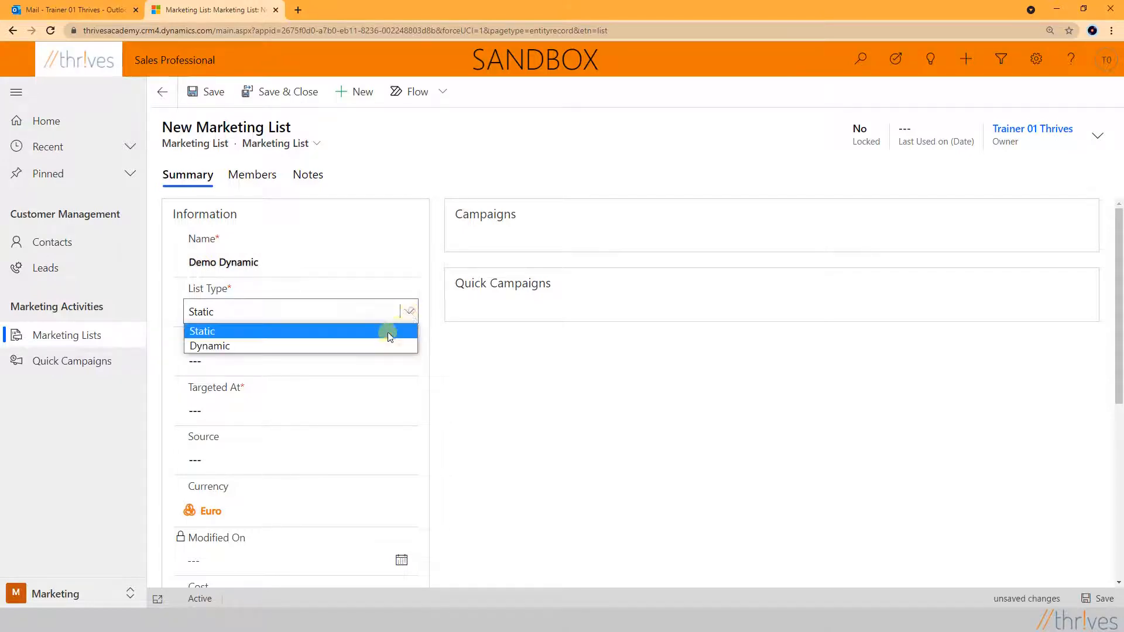
{"action": "left_click", "coordinate": [349, 347]}
{"action": "left_click", "coordinate": [214, 410]}
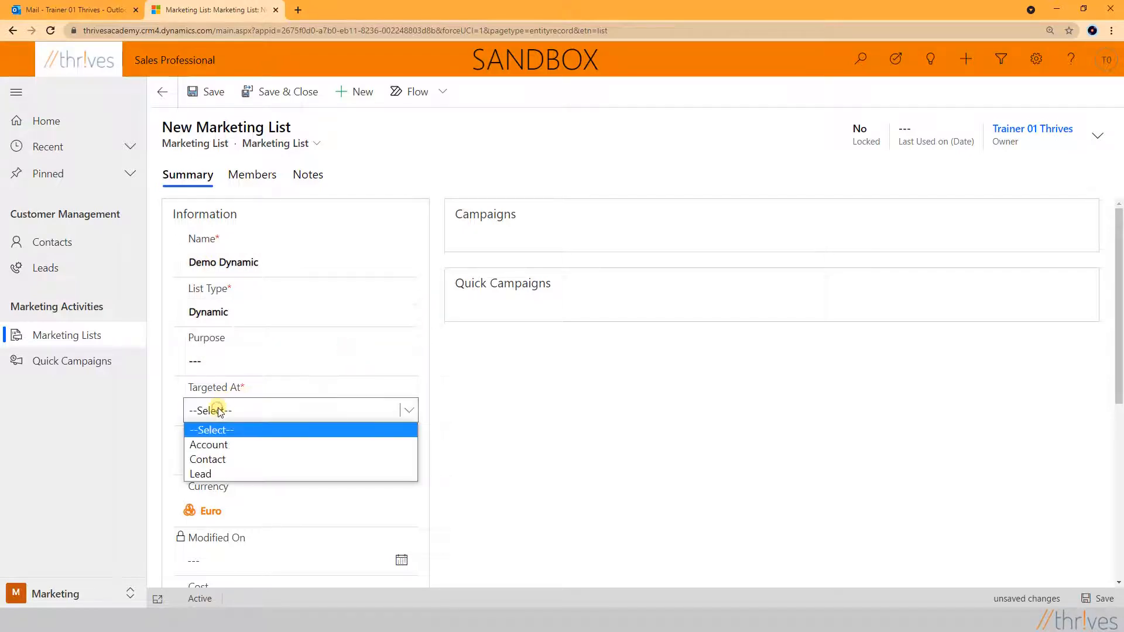
{"action": "left_click", "coordinate": [233, 463]}
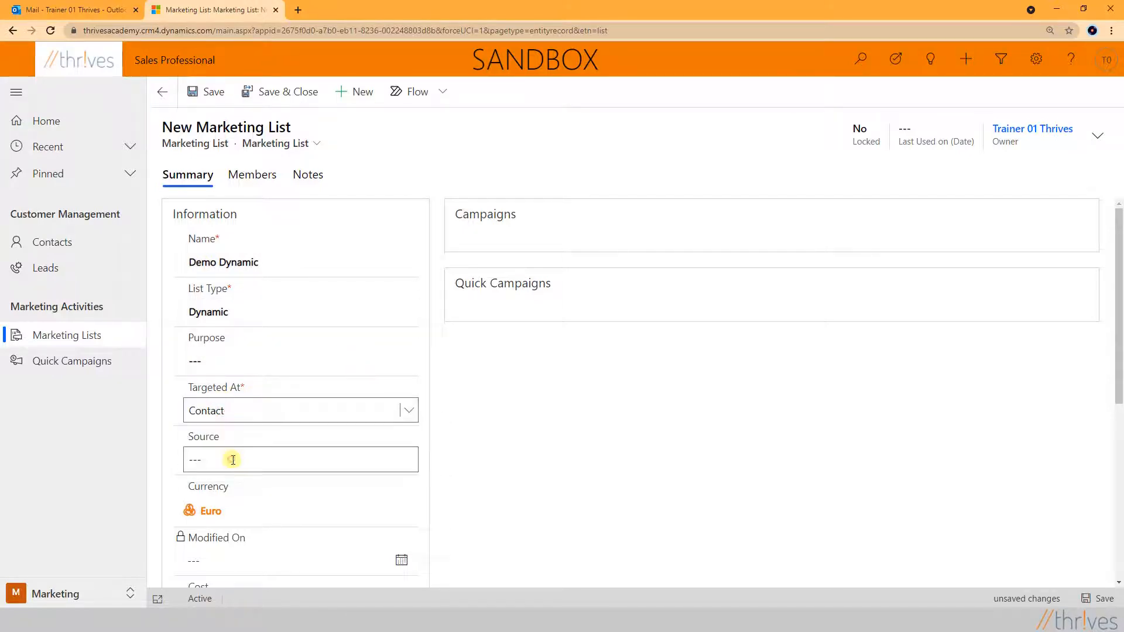
{"action": "left_click", "coordinate": [211, 103]}
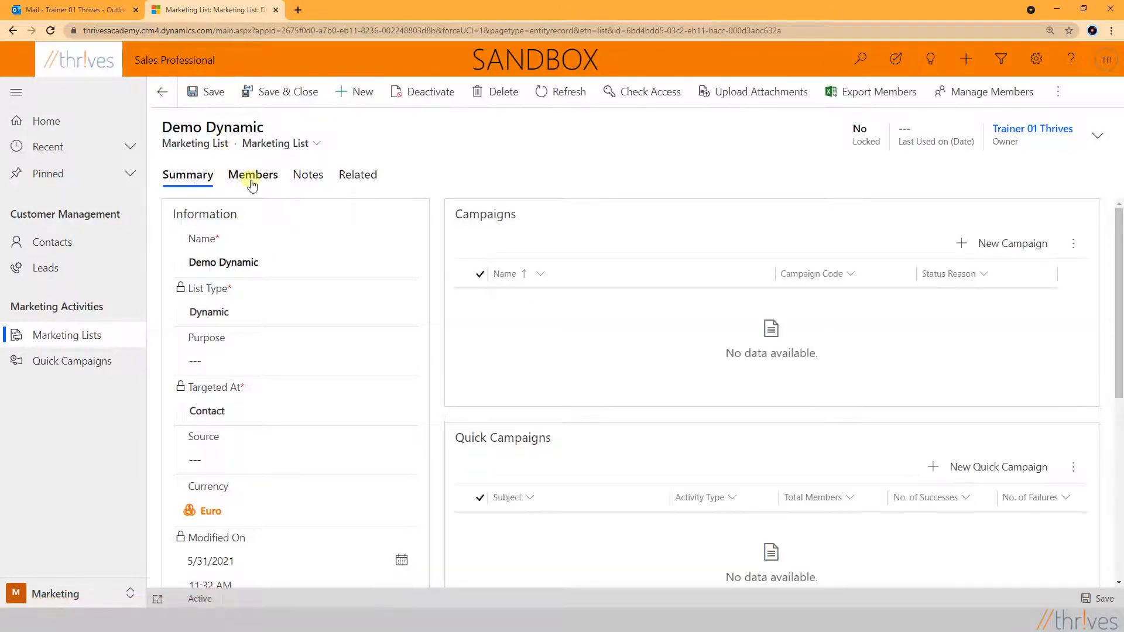
Base Demo Dynamic's member query on the Active Contacts Thrives Academy view, apply it, and save and close
{"action": "left_click", "coordinate": [257, 178]}
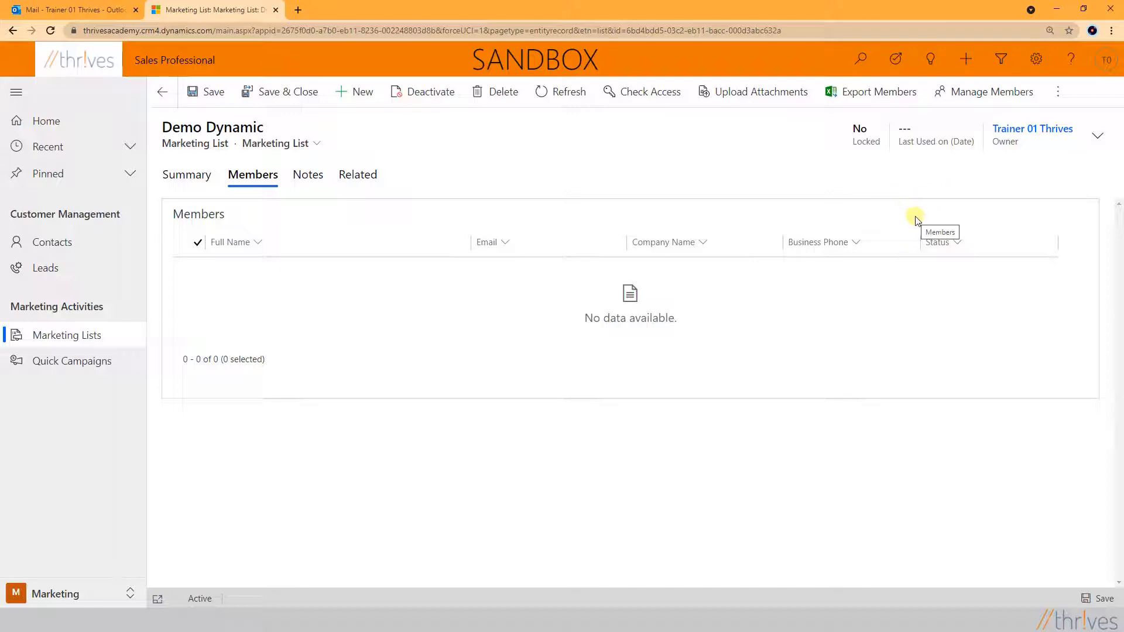
{"action": "left_click", "coordinate": [987, 95]}
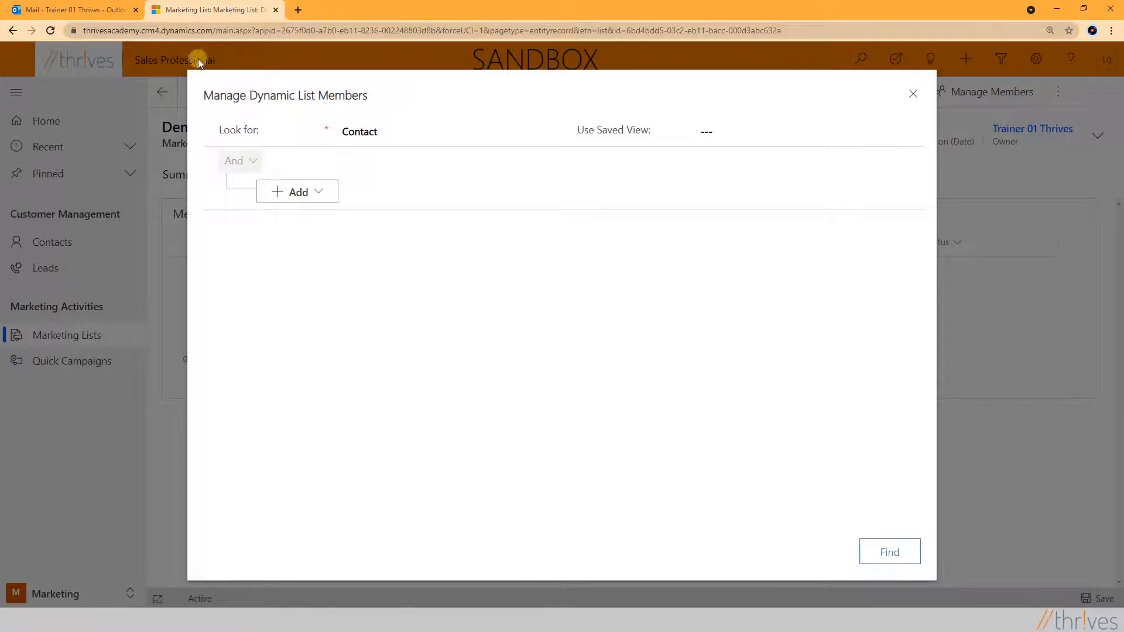
{"action": "left_click", "coordinate": [319, 194]}
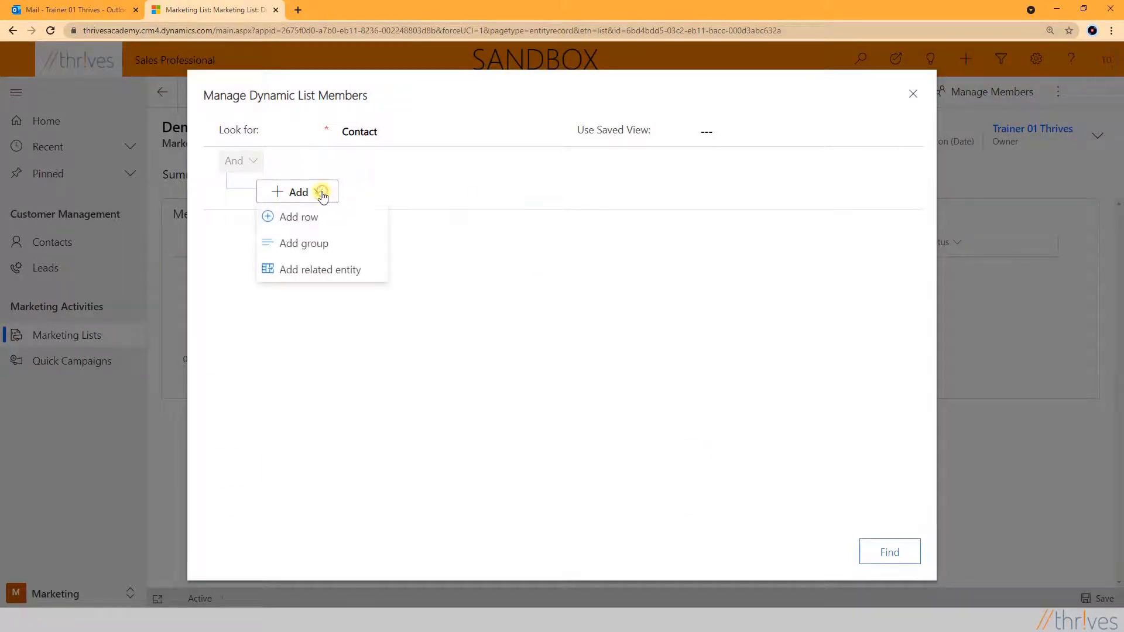
{"action": "left_click", "coordinate": [326, 250]}
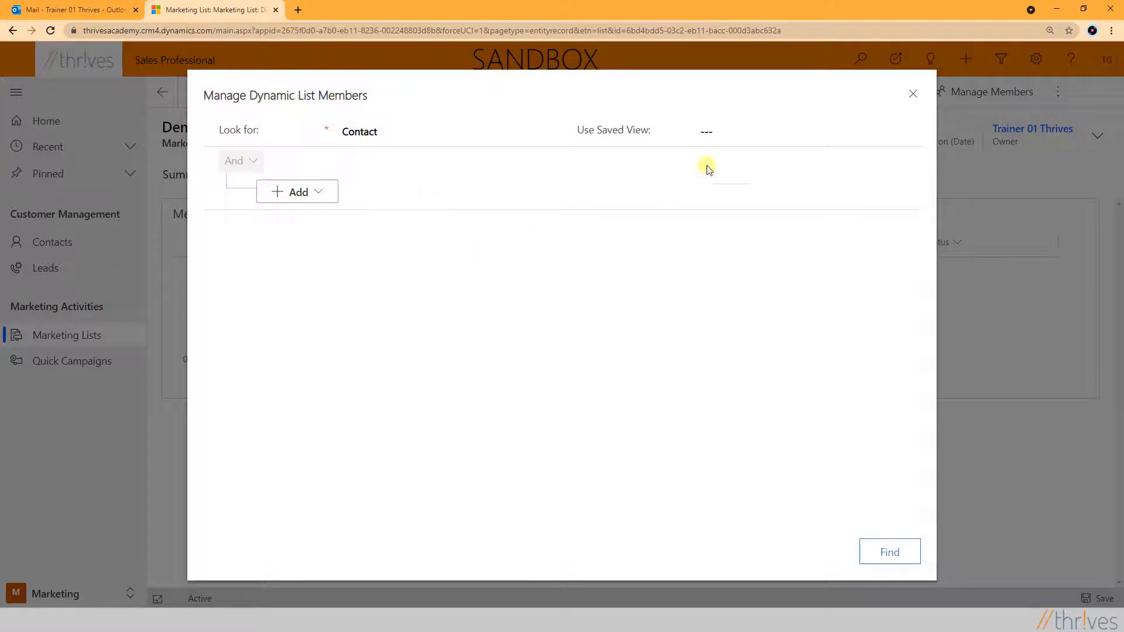
{"action": "left_click", "coordinate": [909, 130]}
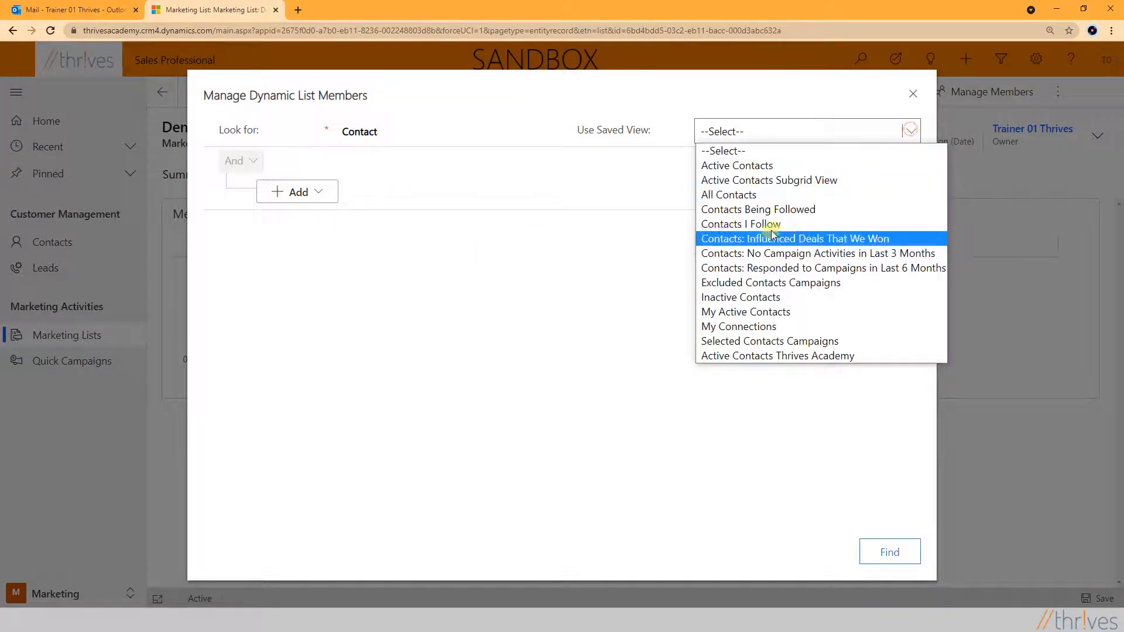
{"action": "left_click", "coordinate": [759, 357]}
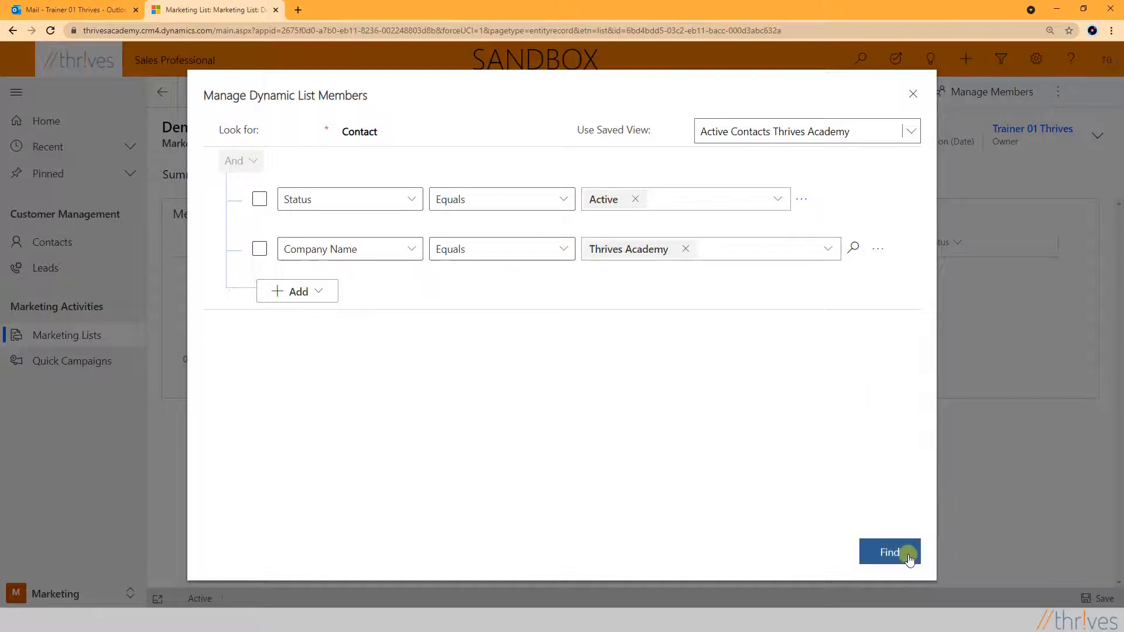
{"action": "left_click", "coordinate": [905, 553]}
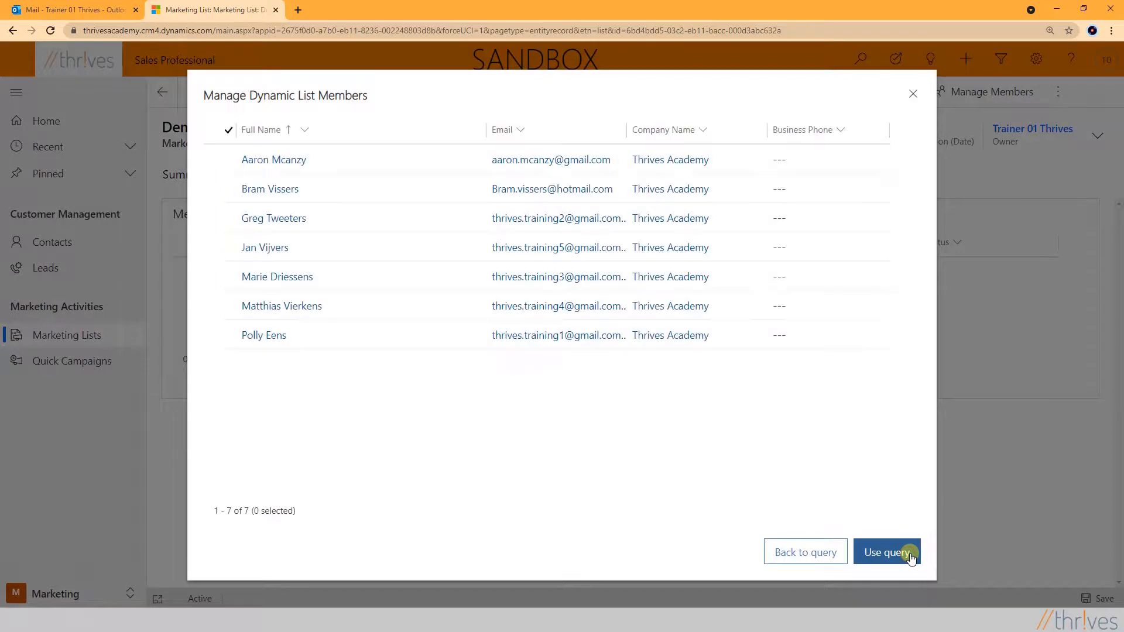
{"action": "left_click", "coordinate": [886, 552]}
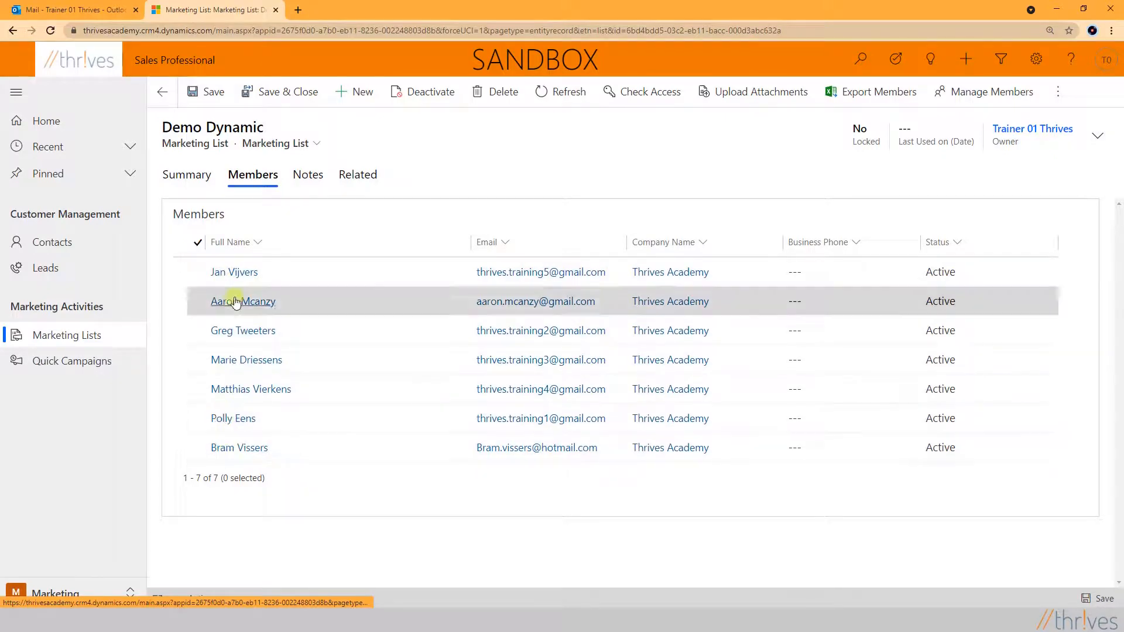
{"action": "left_click", "coordinate": [296, 94]}
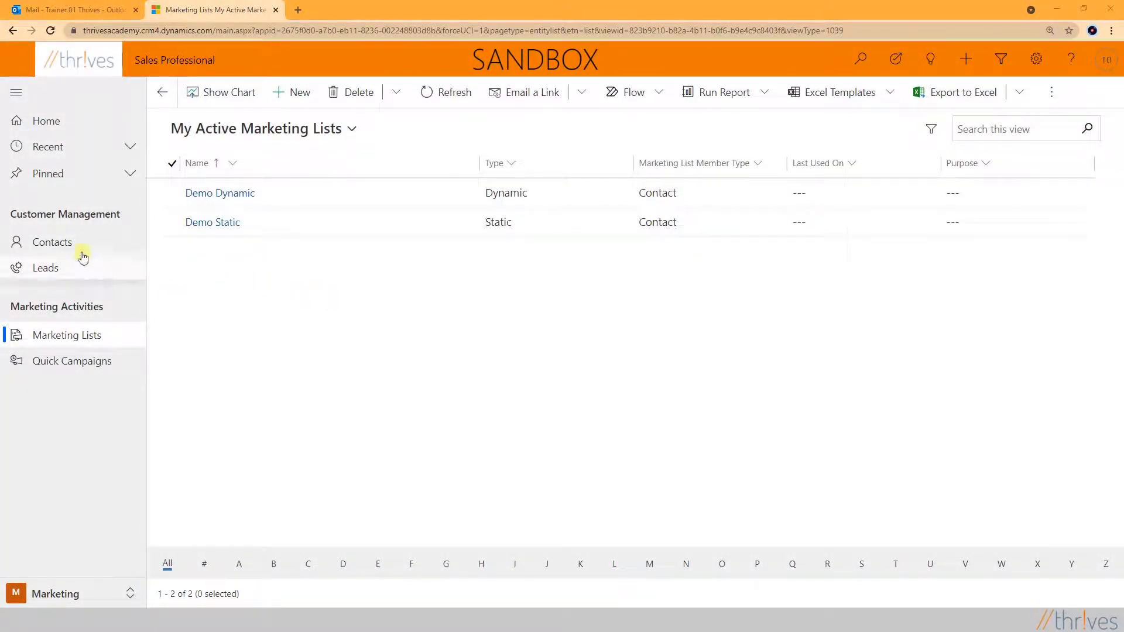
Remove Thrives Academy from the second contact's Company Name and save the contact
{"action": "left_click", "coordinate": [68, 242]}
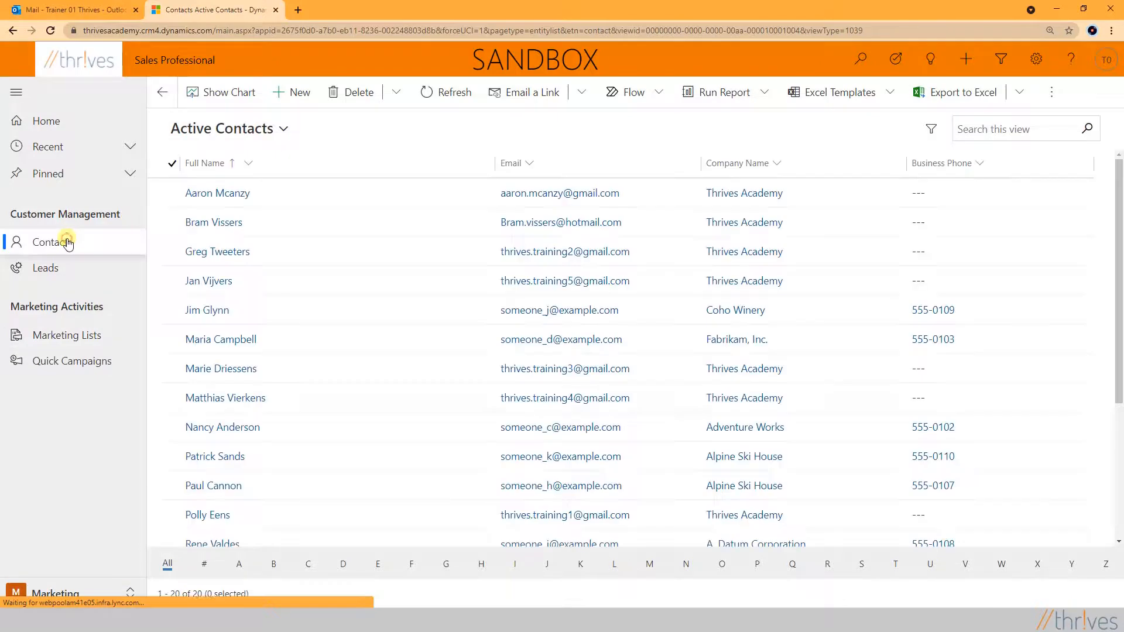
{"action": "left_click", "coordinate": [227, 224]}
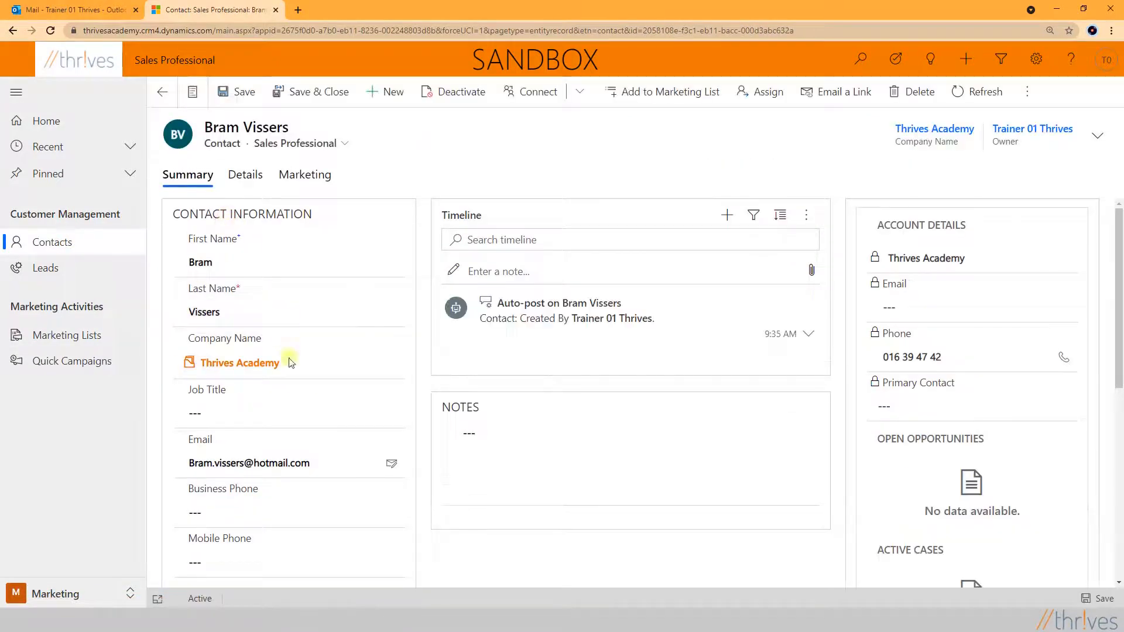
{"action": "left_click", "coordinate": [294, 363]}
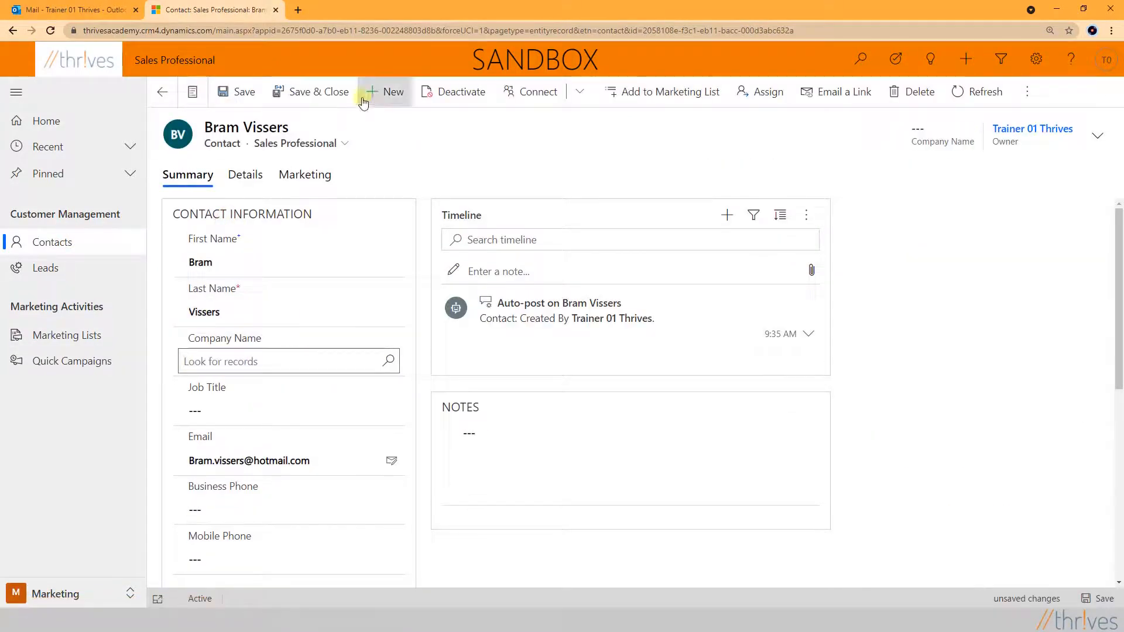
{"action": "left_click", "coordinate": [333, 96]}
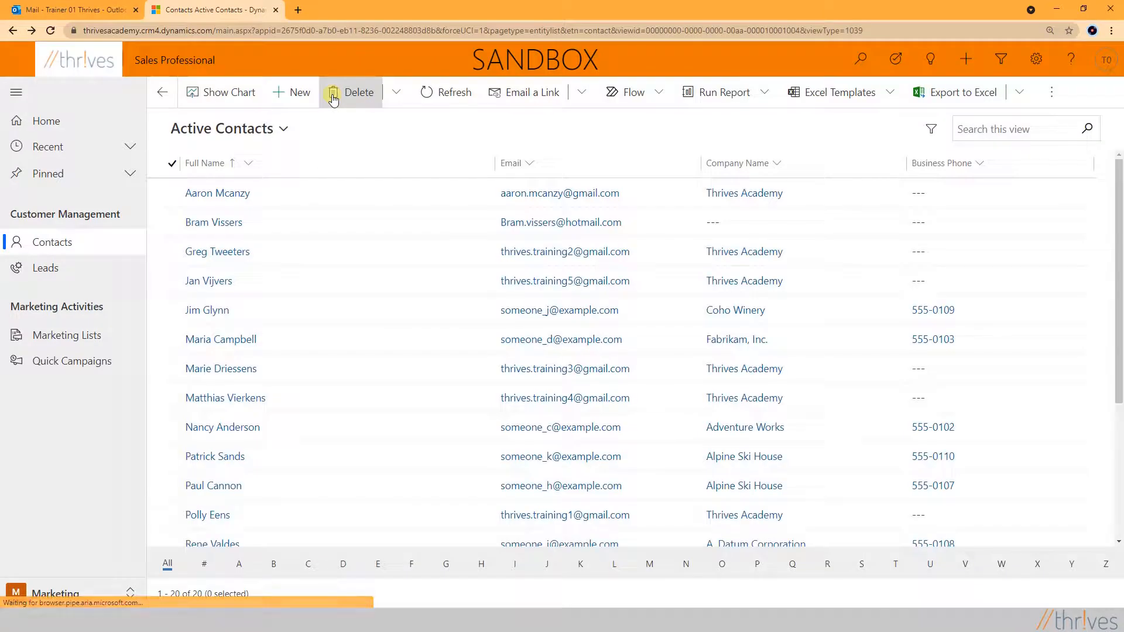
Check Demo Dynamic's members to confirm only six remain, then return to the marketing lists
{"action": "left_click", "coordinate": [82, 339]}
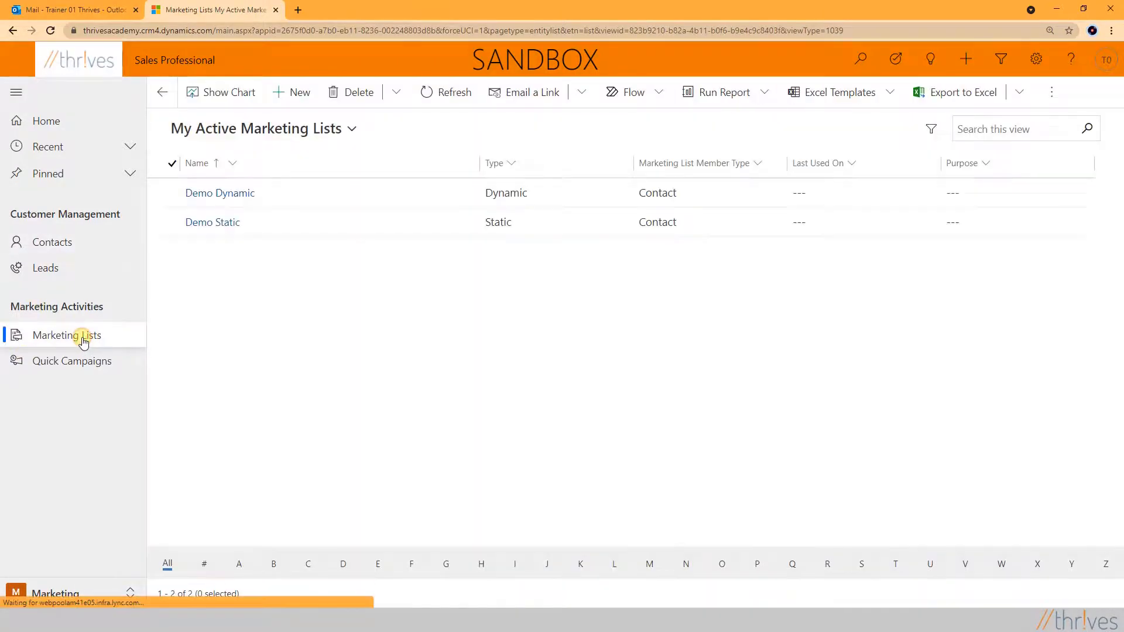
{"action": "left_click", "coordinate": [221, 194]}
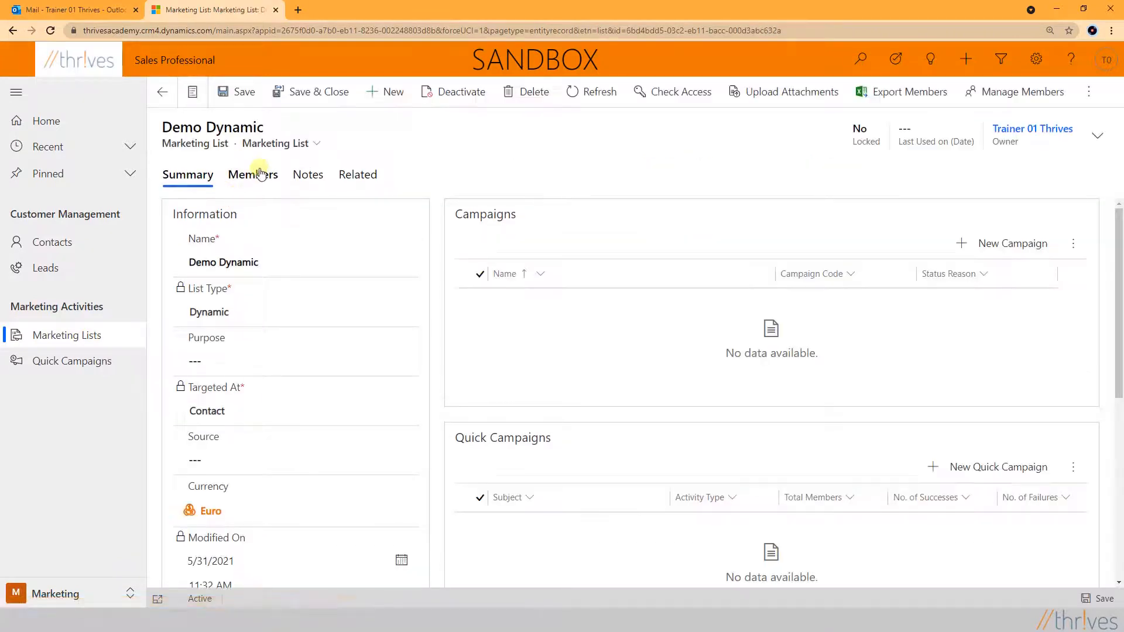
{"action": "left_click", "coordinate": [260, 177]}
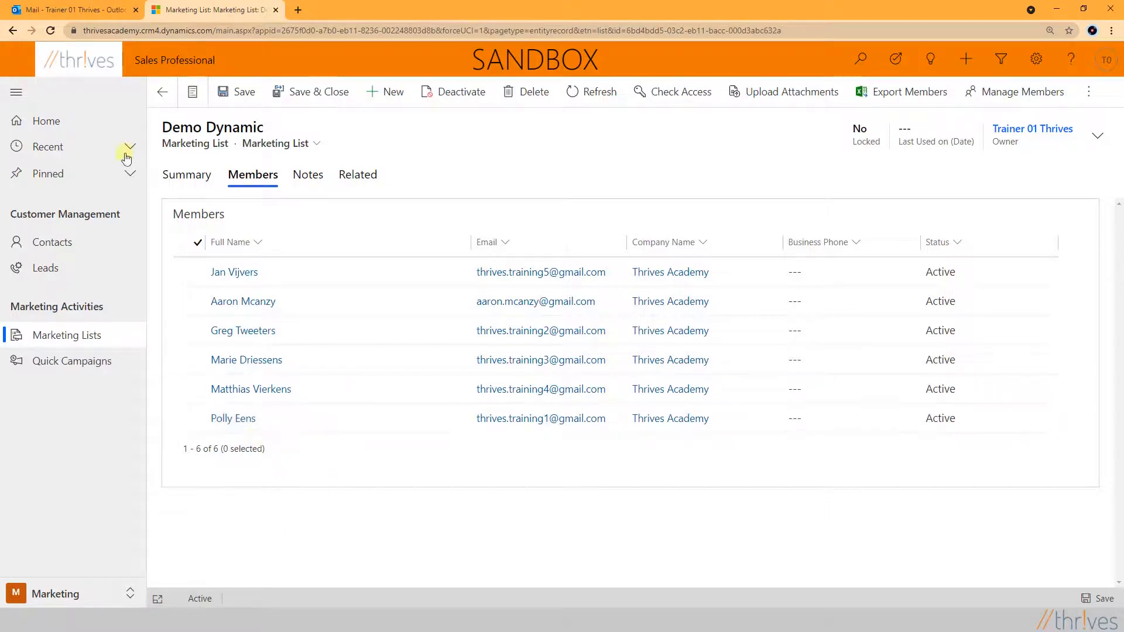
{"action": "left_click", "coordinate": [162, 92]}
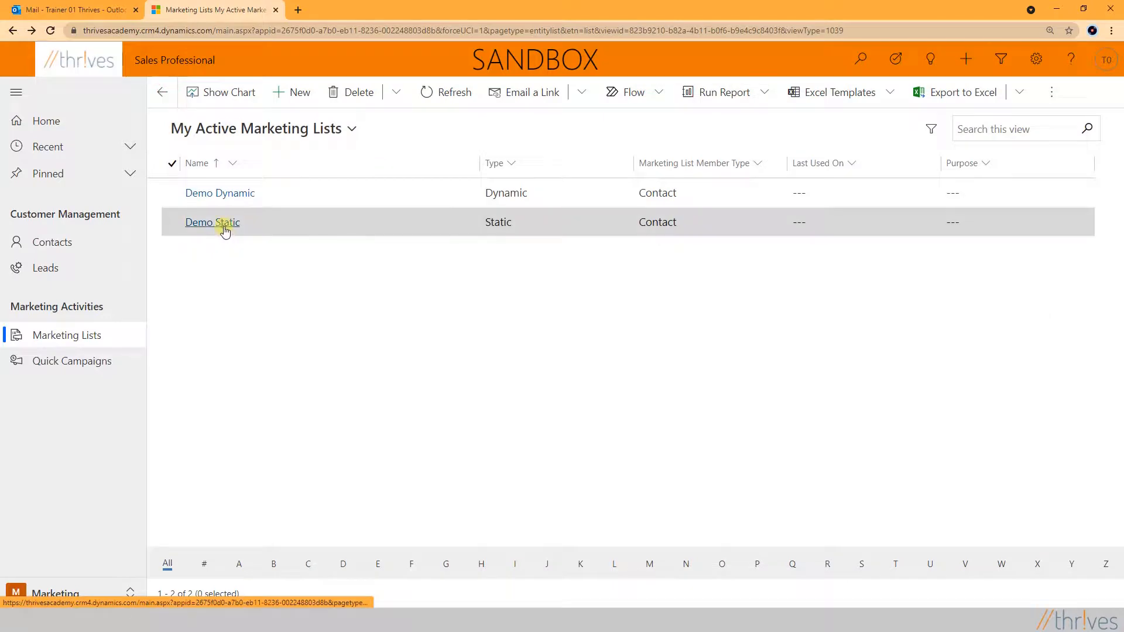
Remove the member with no company name from Demo Static, leaving six members
{"action": "left_click", "coordinate": [225, 222]}
{"action": "left_click", "coordinate": [252, 174]}
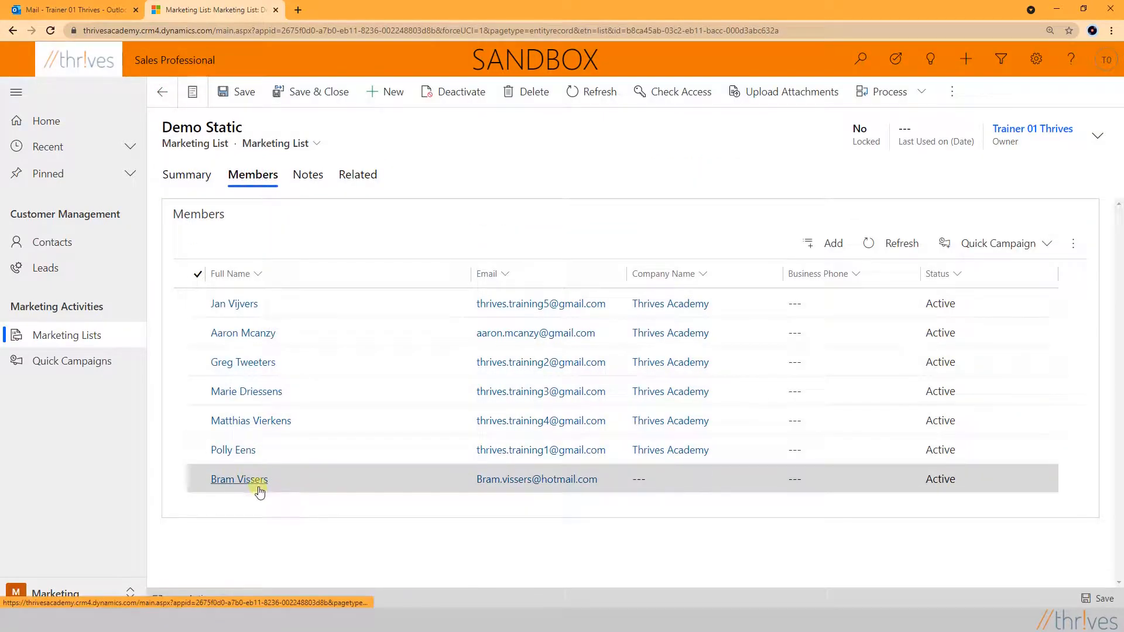
{"action": "left_click", "coordinate": [199, 480]}
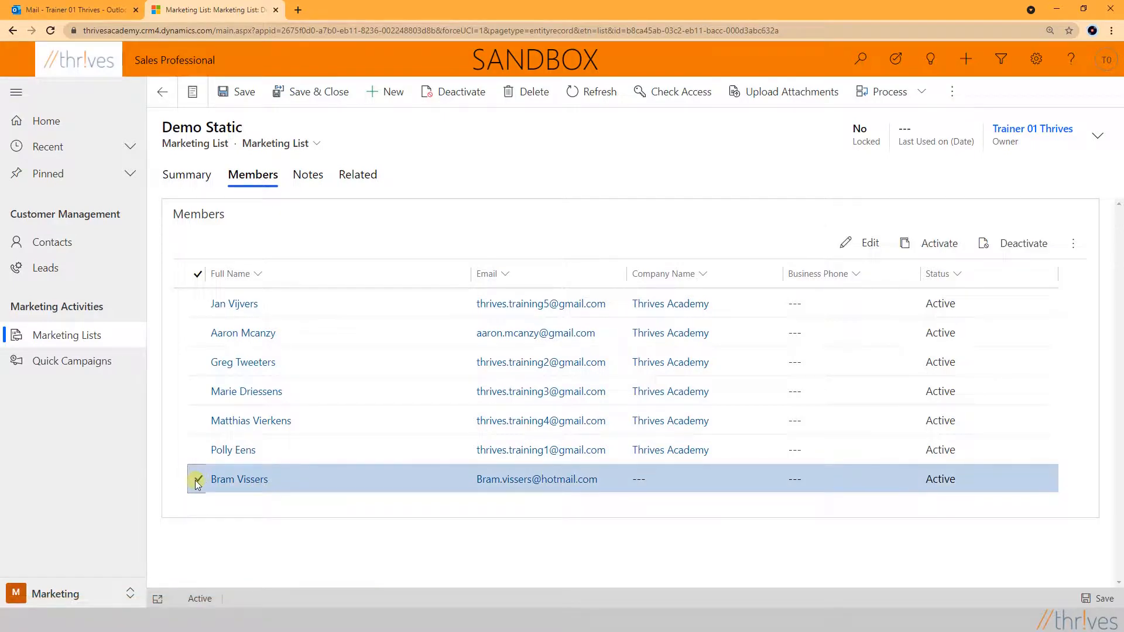
{"action": "left_click", "coordinate": [1075, 245]}
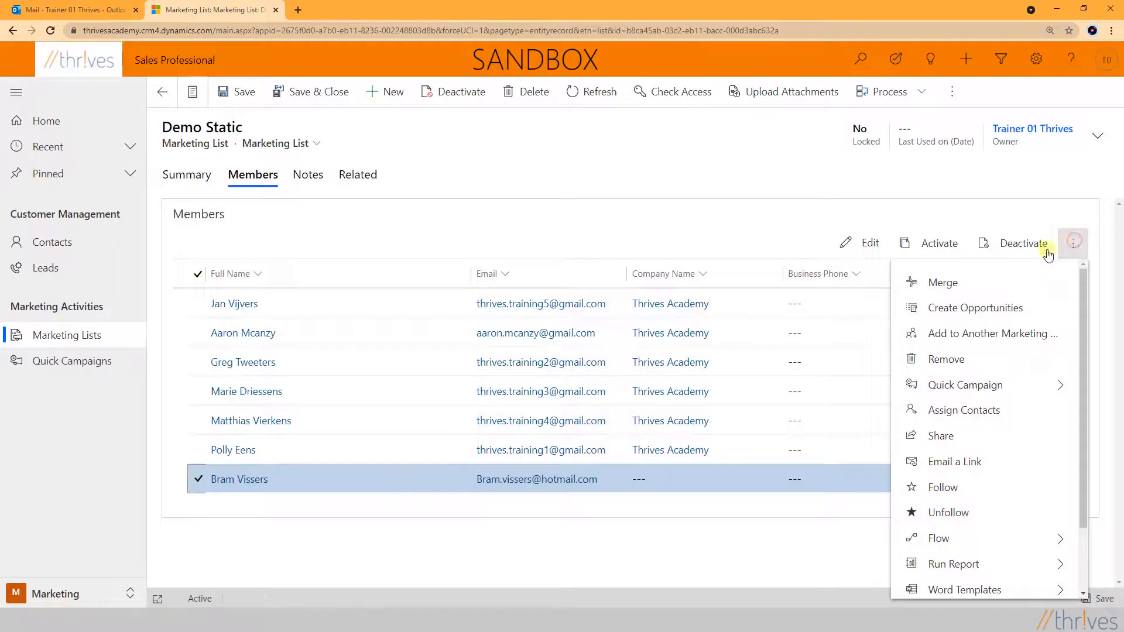
{"action": "left_click", "coordinate": [947, 361]}
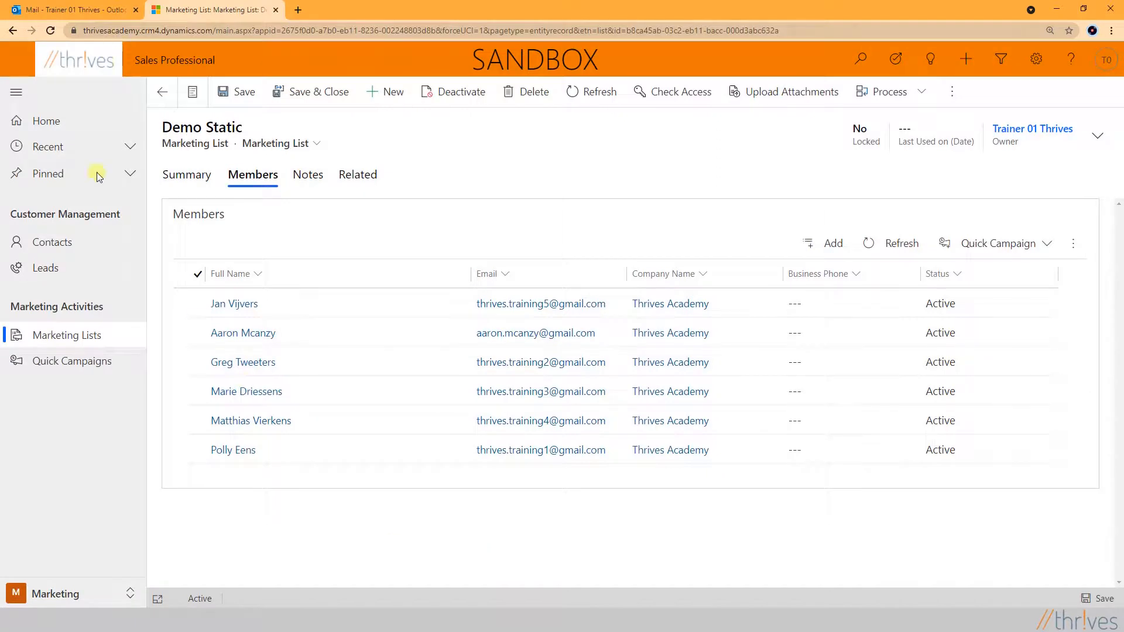
{"action": "left_click", "coordinate": [60, 242]}
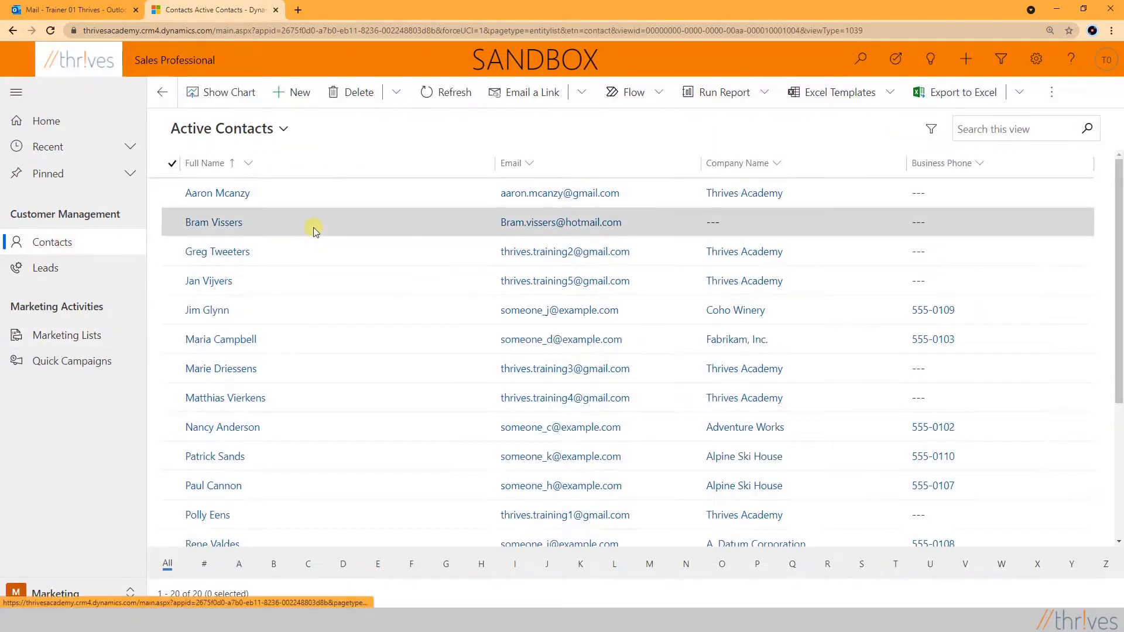